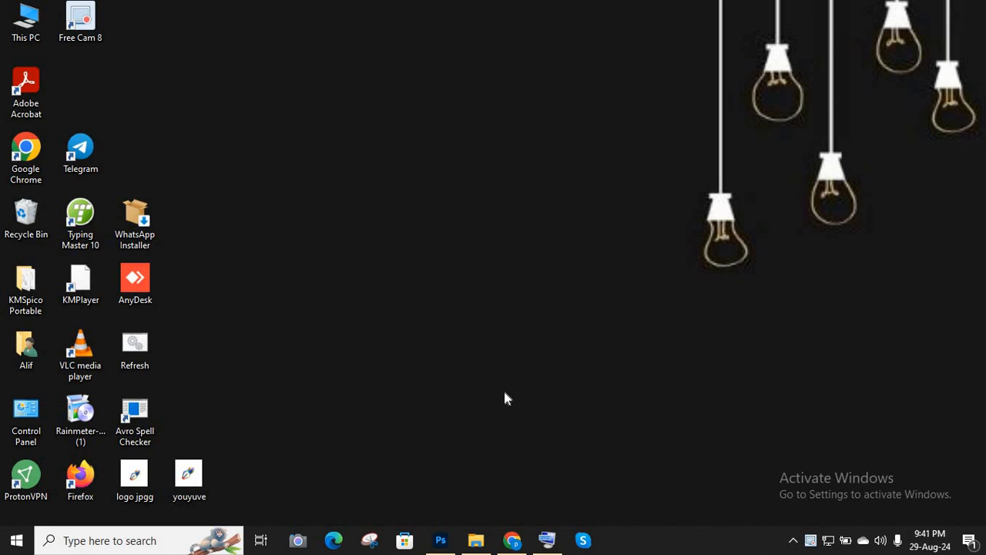
# Open the black headphone image Capturev from the Downloads folder in Photoshop.
pyautogui.click(476, 541)
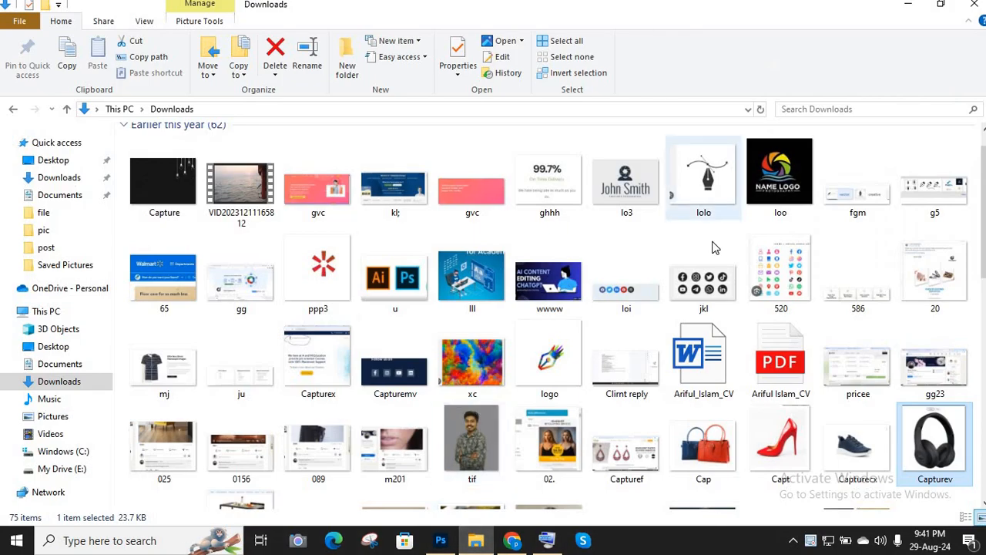
pyautogui.scroll(-3, 917, 339)
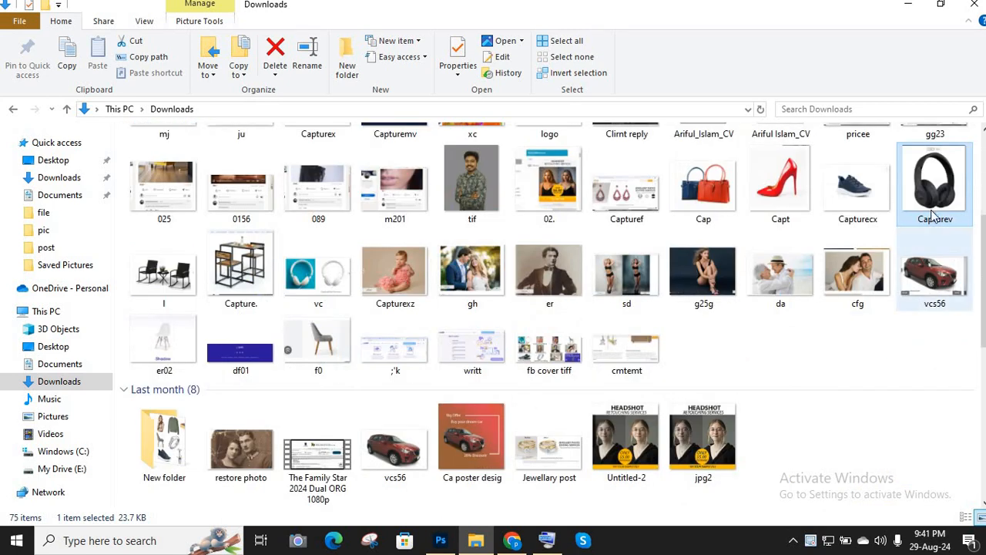
pyautogui.moveTo(932, 200); pyautogui.dragTo(858, 213)
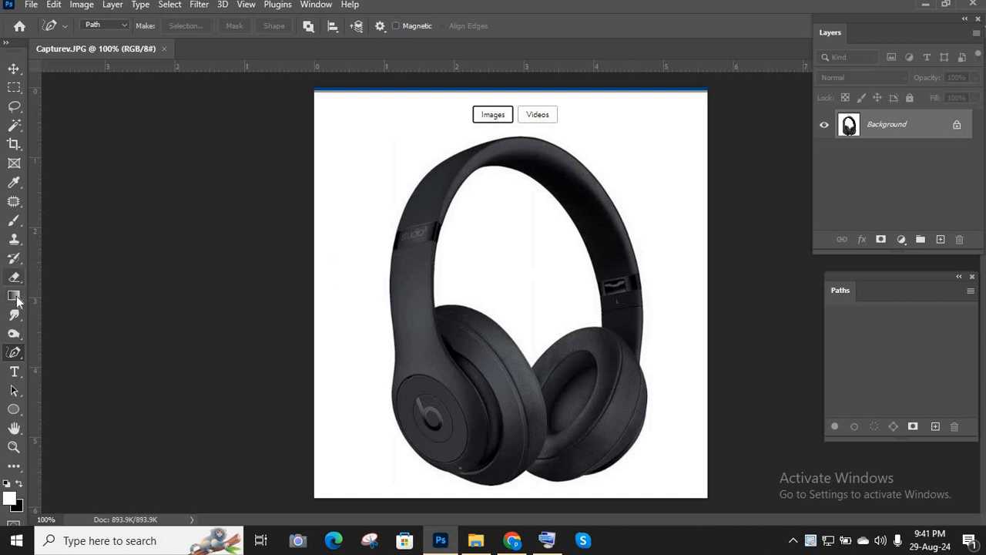
pyautogui.rightClick(19, 352)
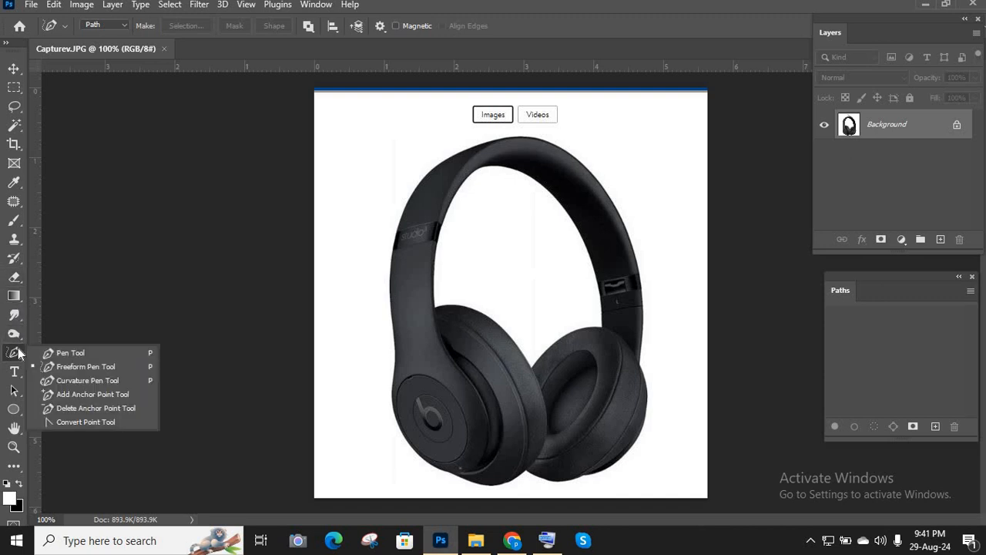
pyautogui.click(66, 348)
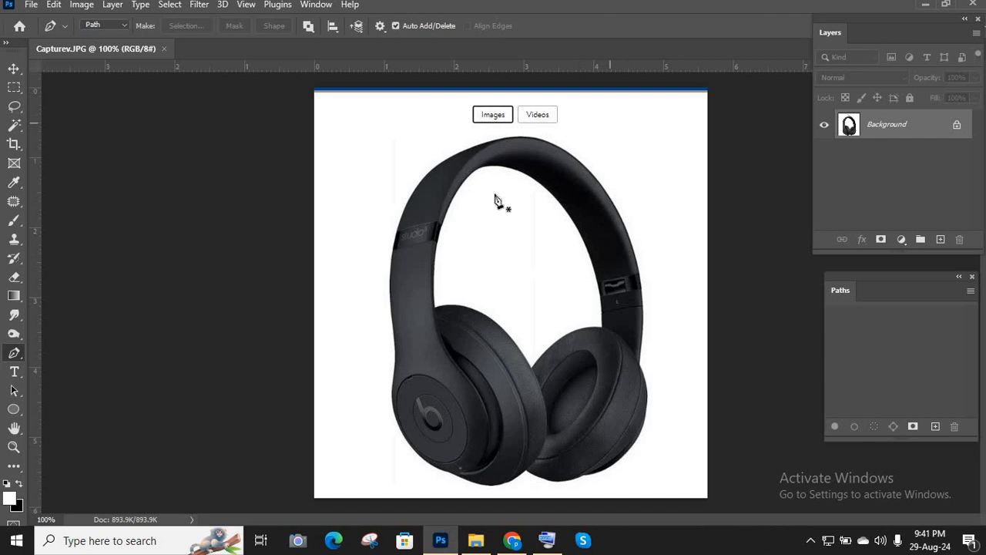
pyautogui.hotkey('shift', 'p')
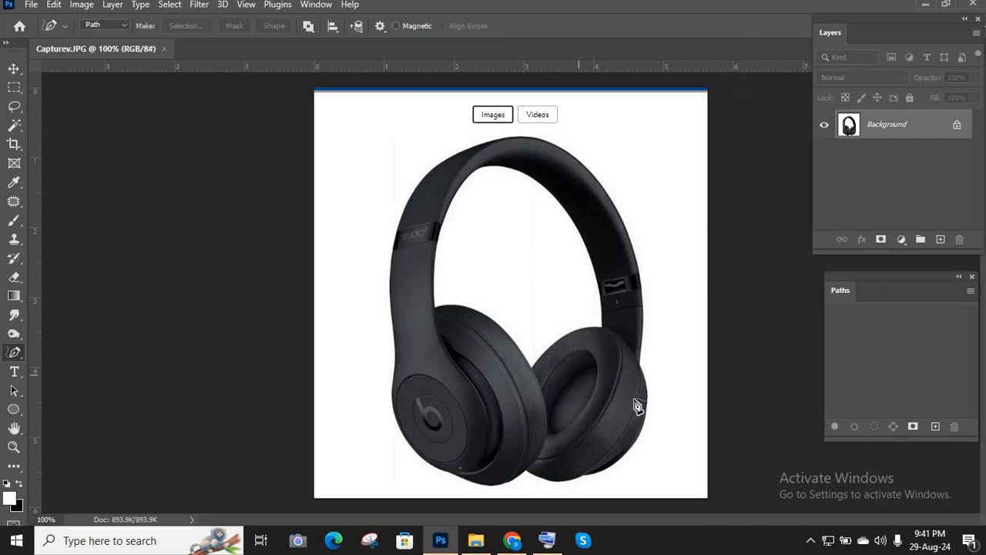
# Create two new empty paths in the headphone document.
pyautogui.scroll(4, 641, 406)
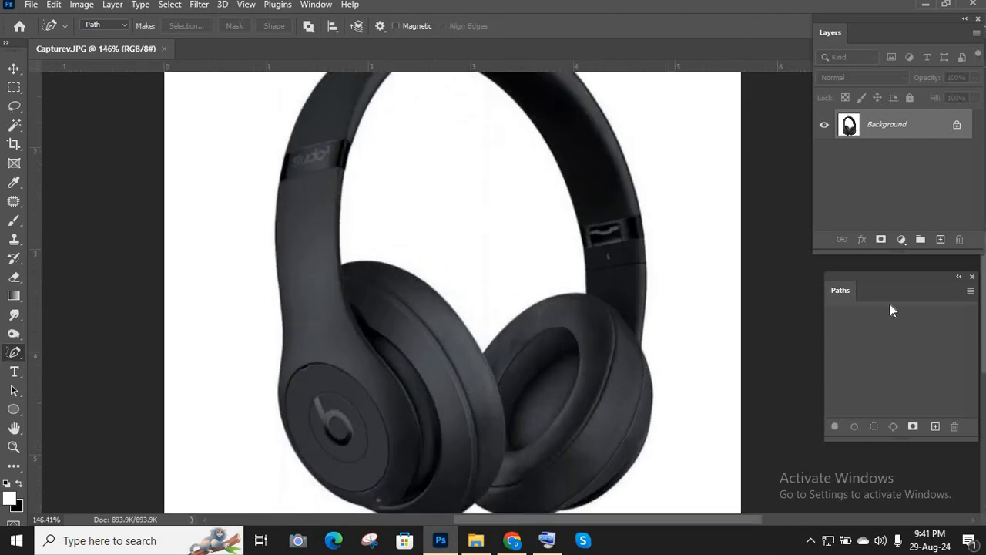
pyautogui.click(935, 426)
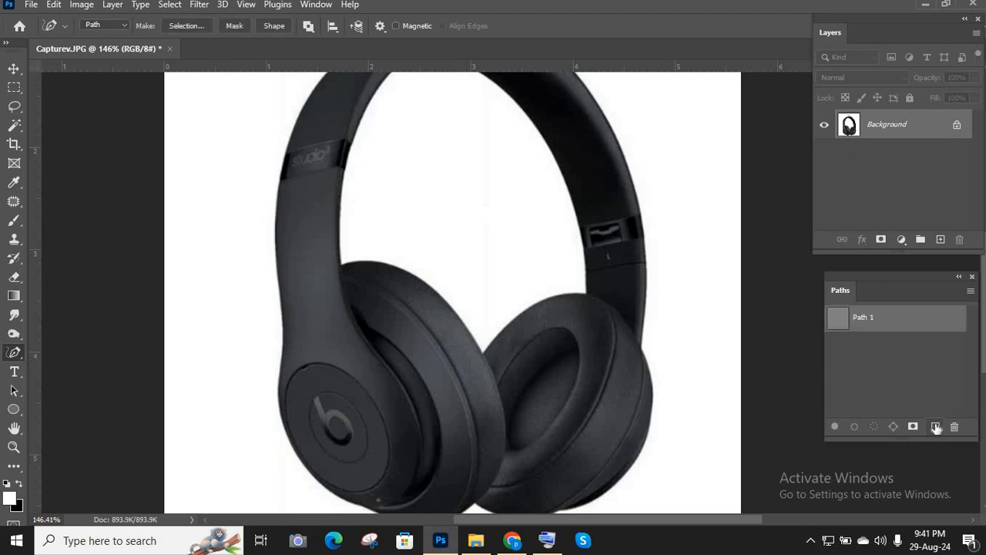
pyautogui.click(936, 426)
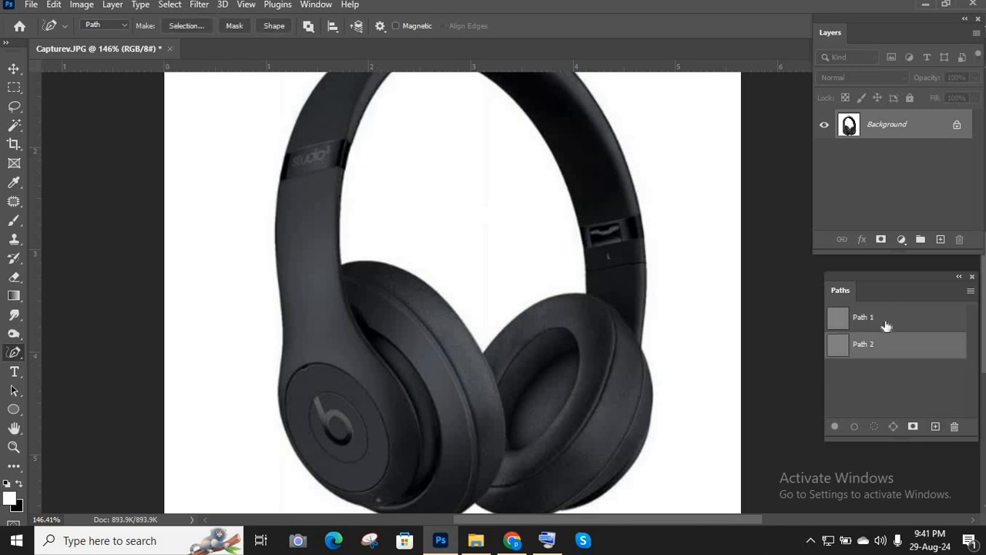
# On Path 1, start a Pen tool outline along the left band's outer edge, from above the ear cup up to the studio label.
pyautogui.moveTo(306, 333); pyautogui.dragTo(451, 392)
pyautogui.scroll(14, 443, 381)
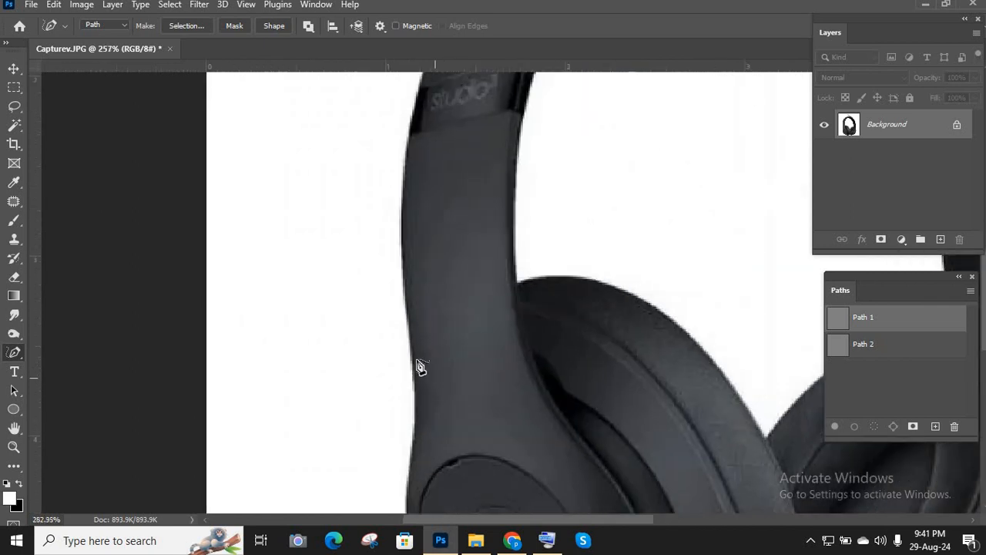
pyautogui.rightClick(13, 354)
pyautogui.click(62, 355)
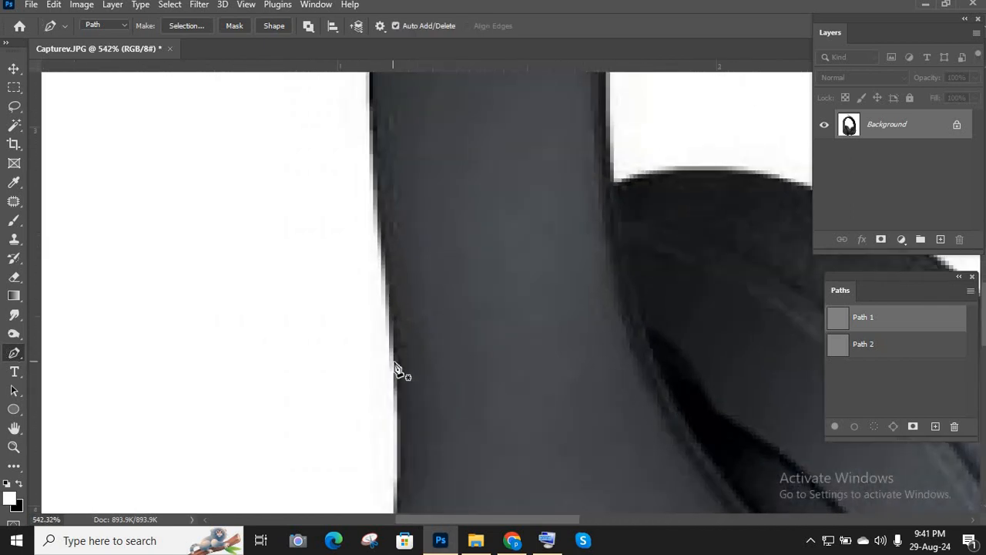
pyautogui.scroll(-15, 399, 304)
pyautogui.scroll(14, 389, 328)
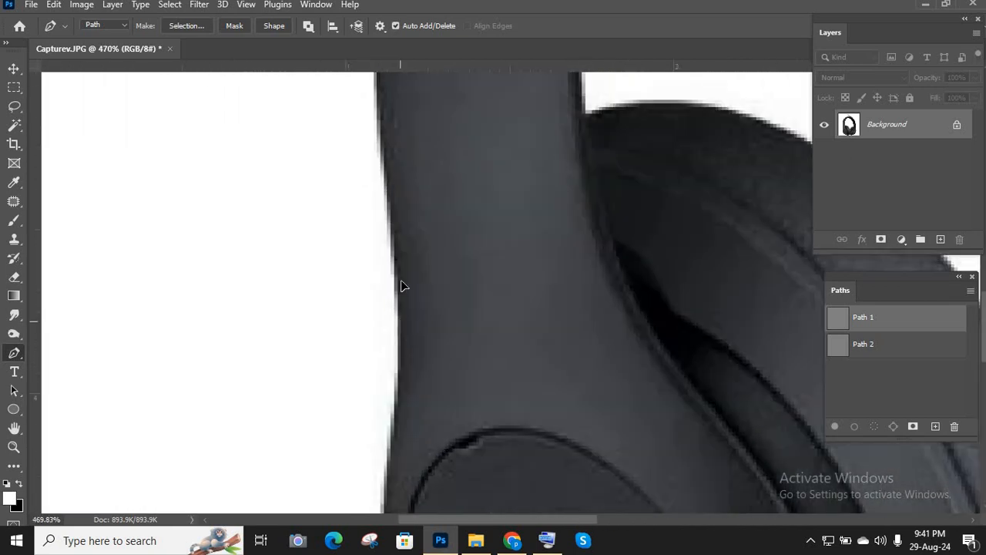
pyautogui.moveTo(394, 236); pyautogui.dragTo(395, 431)
pyautogui.scroll(-7, 399, 221)
pyautogui.click(387, 311)
pyautogui.moveTo(387, 304); pyautogui.dragTo(342, 499)
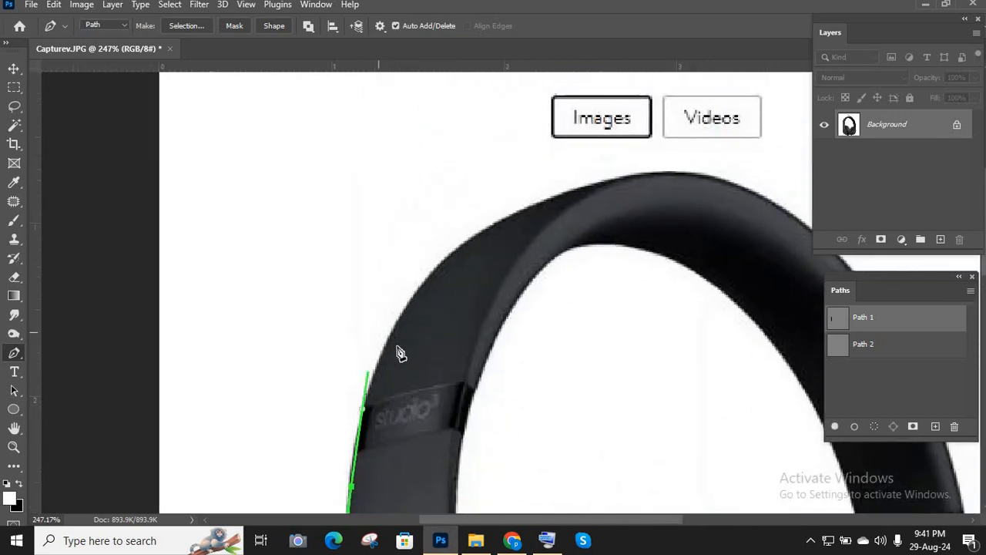
# Continue the outline around the headband's upper-left outer curve and nudge its newest anchor onto the edge.
pyautogui.scroll(5, 401, 314)
pyautogui.moveTo(399, 312); pyautogui.dragTo(510, 202)
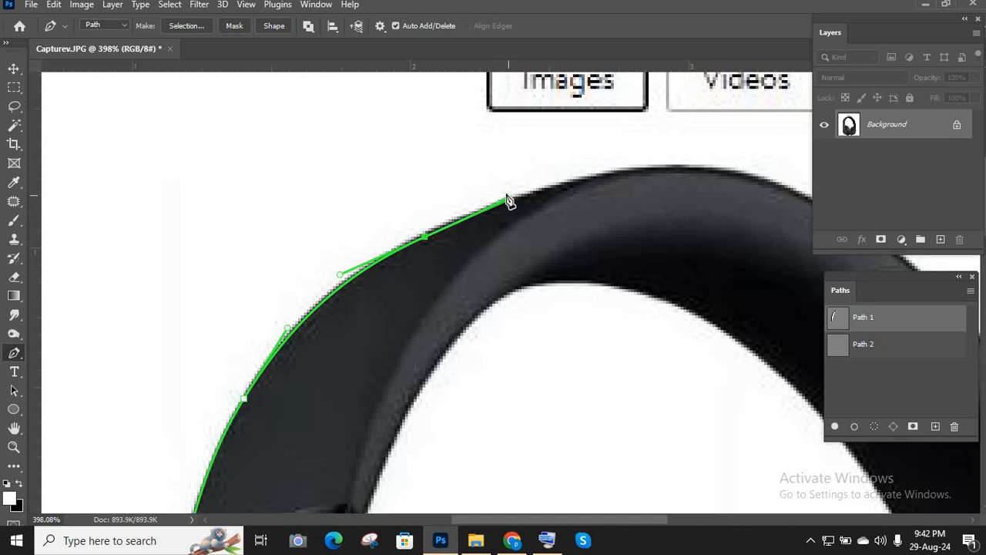
pyautogui.press('Up')
pyautogui.press('Up')
pyautogui.press('Up')
pyautogui.press('Up')
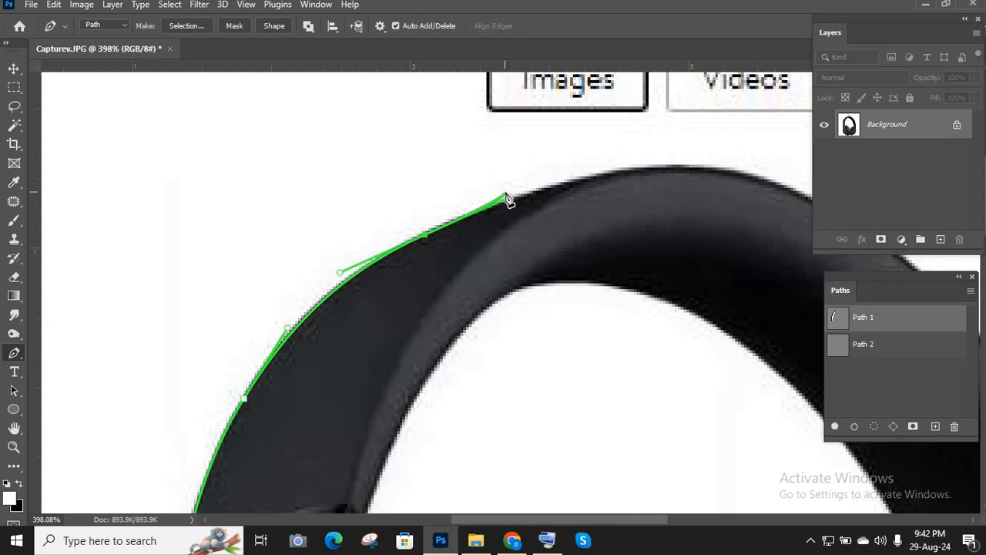
pyautogui.press('Down')
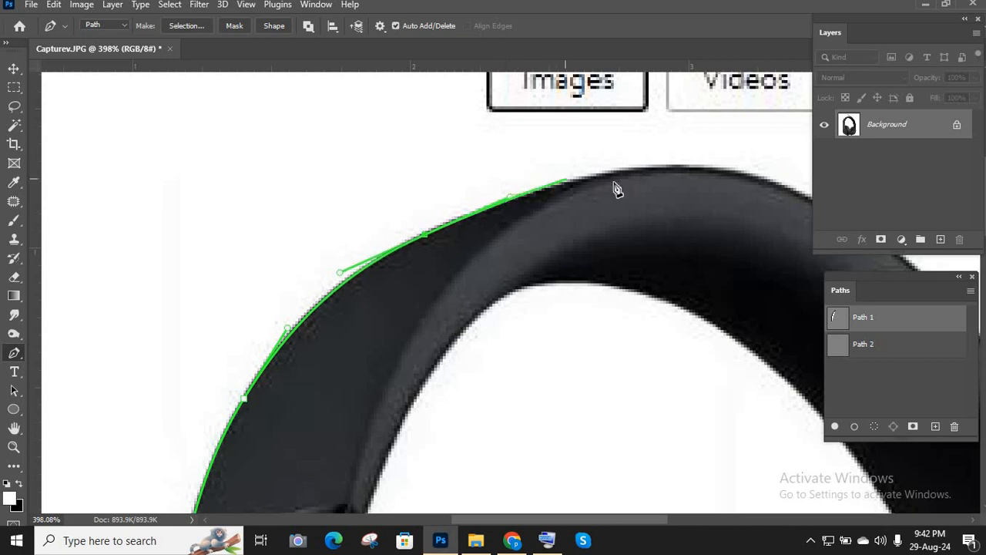
# Extend the outline with curved segments over the top of the headband and onto its upper-right outer edge.
pyautogui.moveTo(626, 185); pyautogui.dragTo(412, 239)
pyautogui.moveTo(493, 224); pyautogui.dragTo(562, 235)
pyautogui.moveTo(486, 169); pyautogui.dragTo(433, 136)
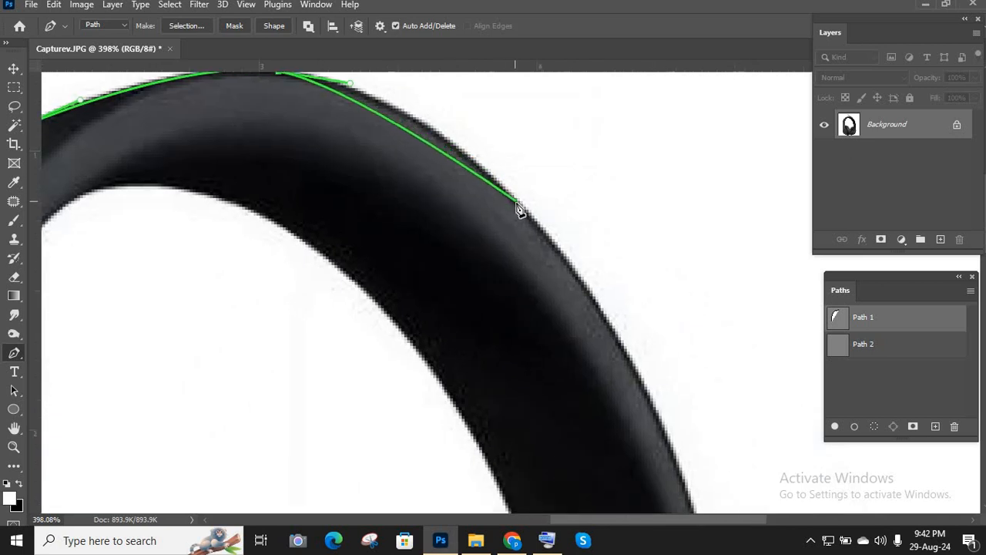
pyautogui.moveTo(517, 204); pyautogui.dragTo(591, 289)
pyautogui.scroll(-3, 600, 297)
pyautogui.moveTo(620, 359); pyautogui.dragTo(557, 189)
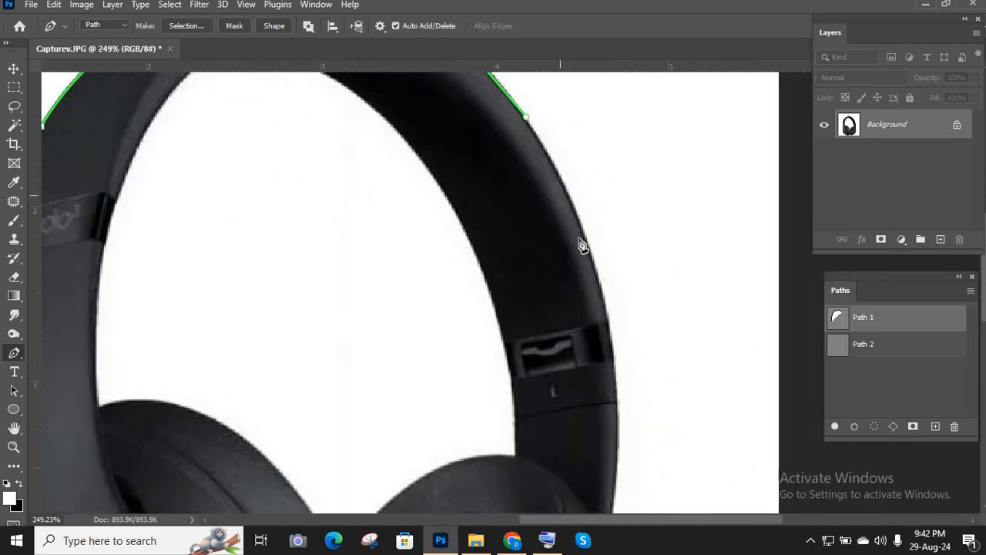
# Trace the right band's outer edge down to a corner point where it meets the right ear cup.
pyautogui.scroll(2, 583, 245)
pyautogui.moveTo(590, 243); pyautogui.dragTo(614, 340)
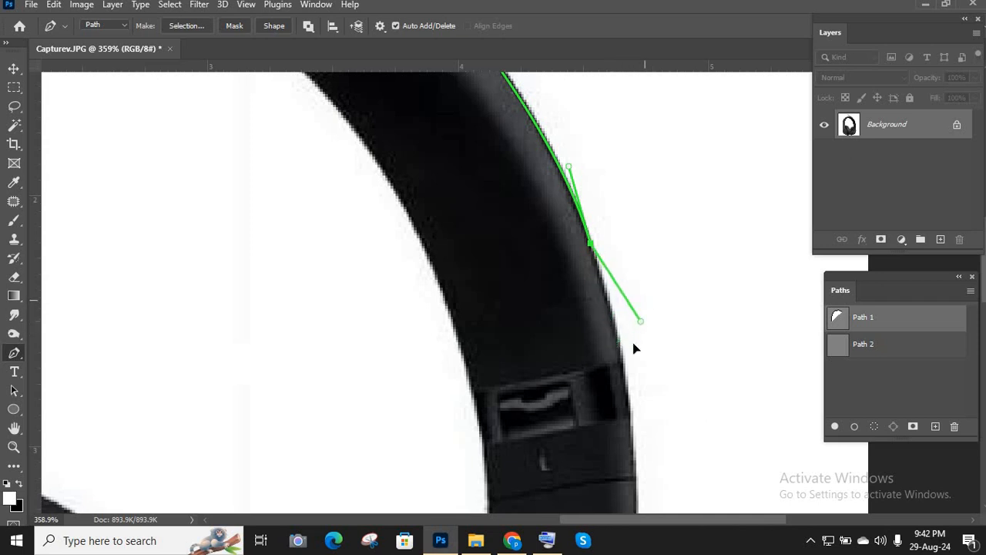
pyautogui.click(624, 361)
pyautogui.moveTo(619, 264); pyautogui.dragTo(622, 340)
pyautogui.scroll(-3, 620, 339)
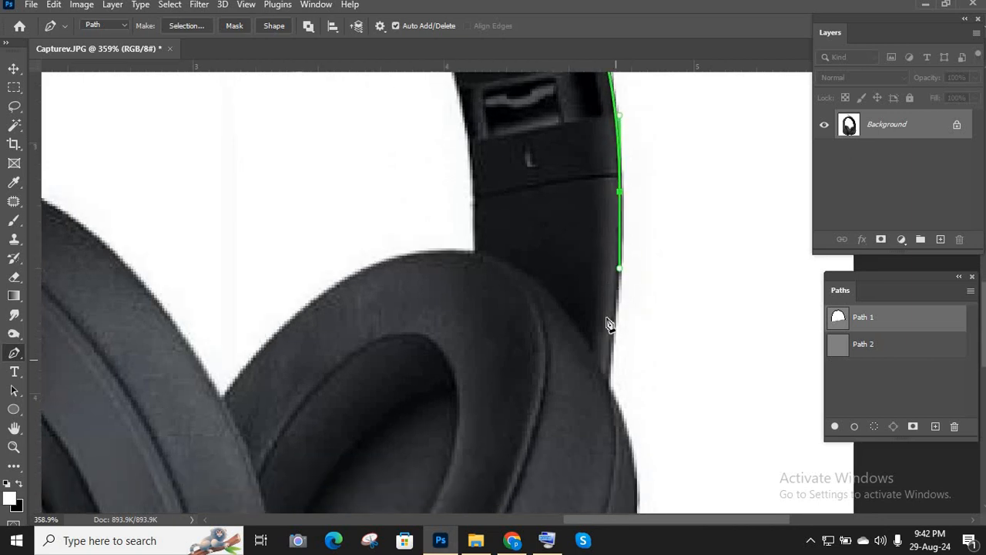
pyautogui.click(606, 319)
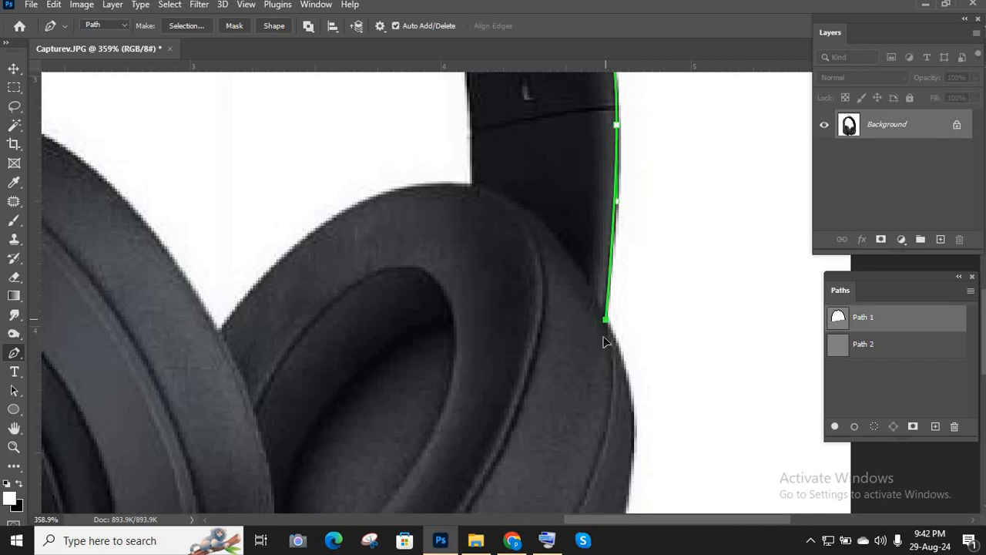
pyautogui.moveTo(601, 345); pyautogui.dragTo(601, 356)
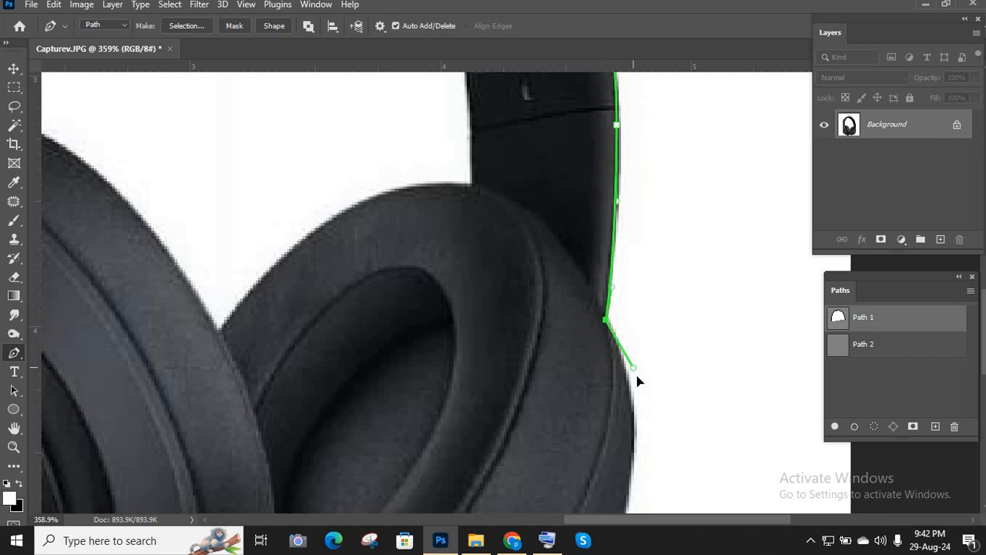
# Outline the right ear cup's outer side and underside, ending in a corner point at the lower notch between both cups.
pyautogui.scroll(-3, 714, 298)
pyautogui.moveTo(684, 416); pyautogui.dragTo(678, 255)
pyautogui.scroll(2, 652, 316)
pyautogui.moveTo(626, 321); pyautogui.dragTo(601, 385)
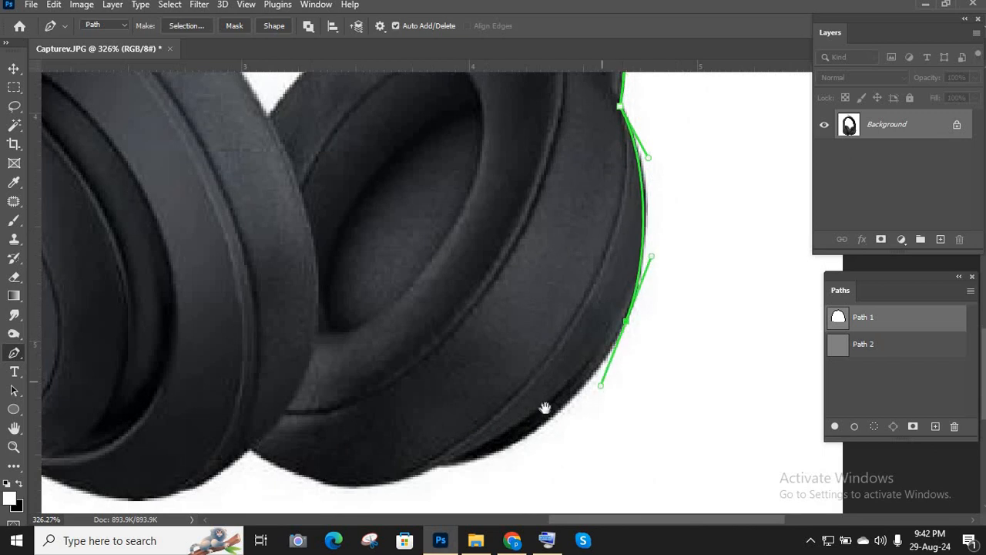
pyautogui.moveTo(545, 408); pyautogui.dragTo(673, 337)
pyautogui.moveTo(568, 396); pyautogui.dragTo(496, 417)
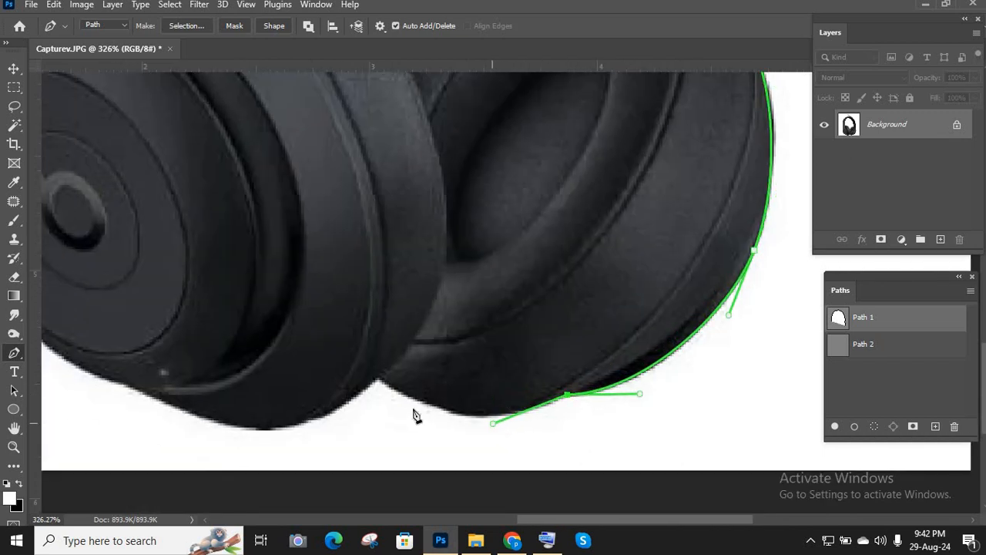
pyautogui.moveTo(590, 374); pyautogui.dragTo(773, 346)
pyautogui.click(562, 351)
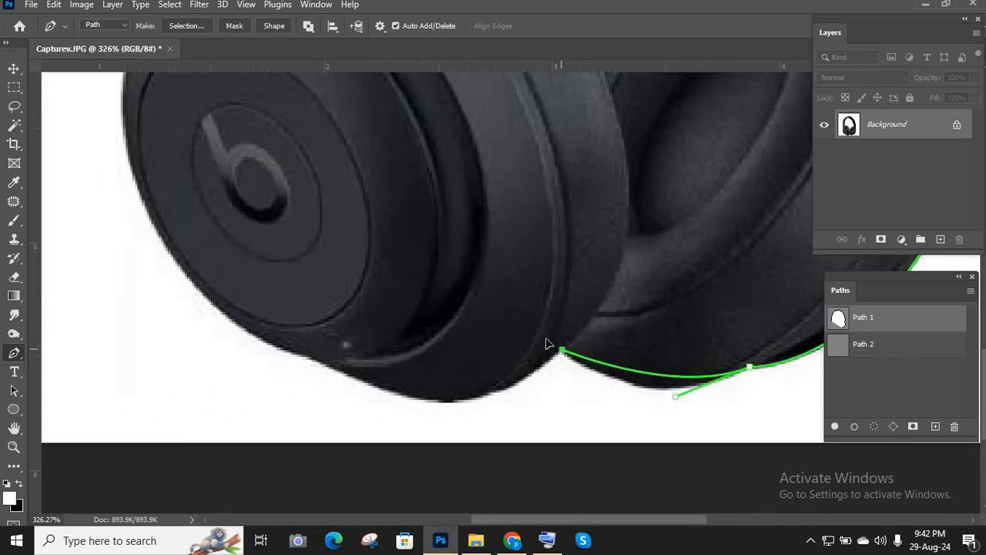
pyautogui.moveTo(563, 351); pyautogui.dragTo(490, 399)
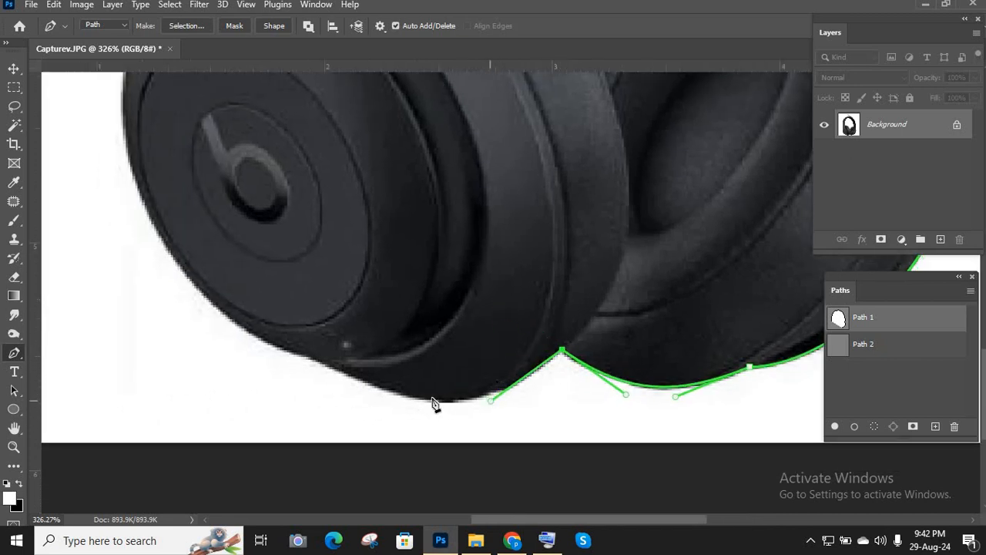
# Trace the left ear cup's underside and outer side, and close the outer outline at its starting anchor.
pyautogui.moveTo(422, 398); pyautogui.dragTo(389, 394)
pyautogui.click(309, 357)
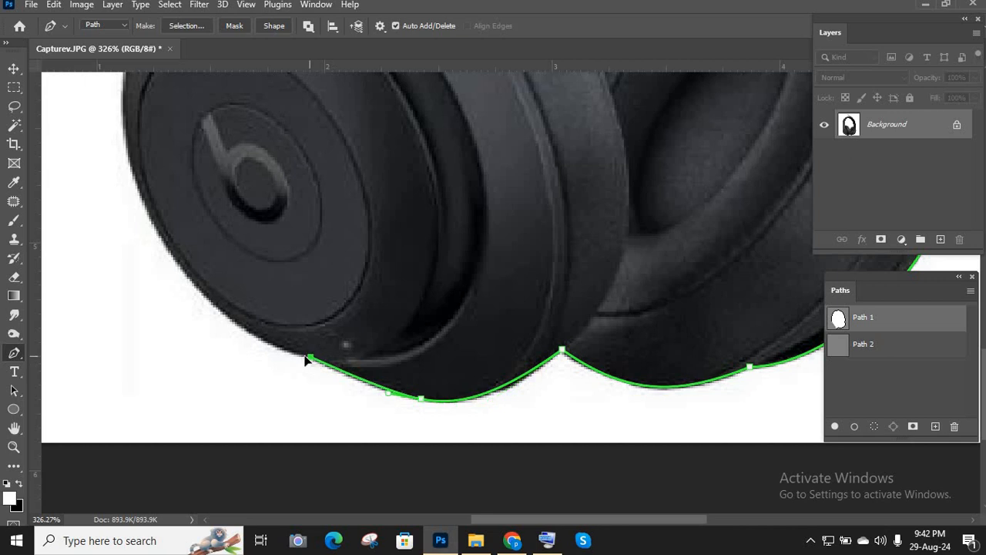
pyautogui.moveTo(306, 357); pyautogui.dragTo(295, 355)
pyautogui.moveTo(266, 352); pyautogui.dragTo(501, 517)
pyautogui.moveTo(408, 417); pyautogui.dragTo(394, 471)
pyautogui.moveTo(397, 373); pyautogui.dragTo(405, 312)
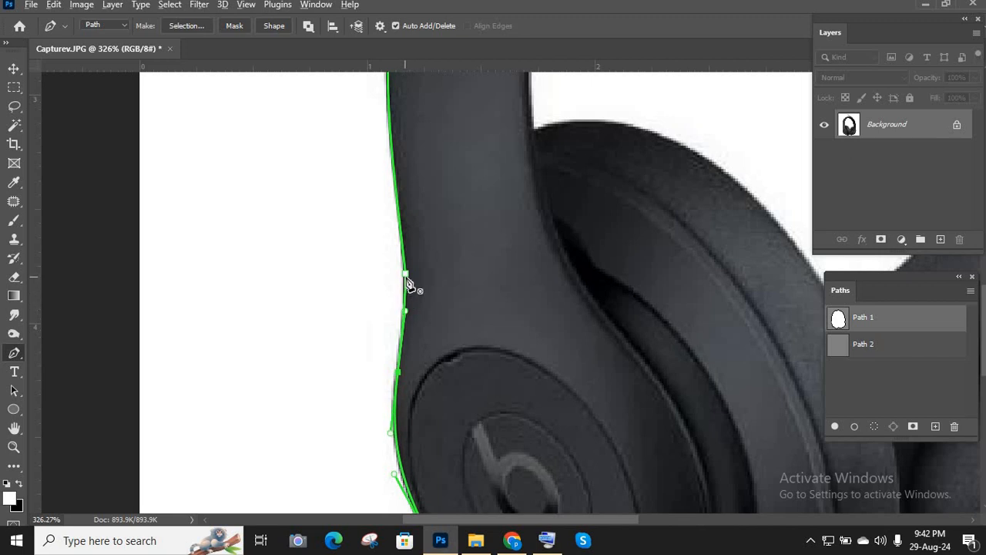
pyautogui.click(407, 276)
pyautogui.scroll(-5, 433, 282)
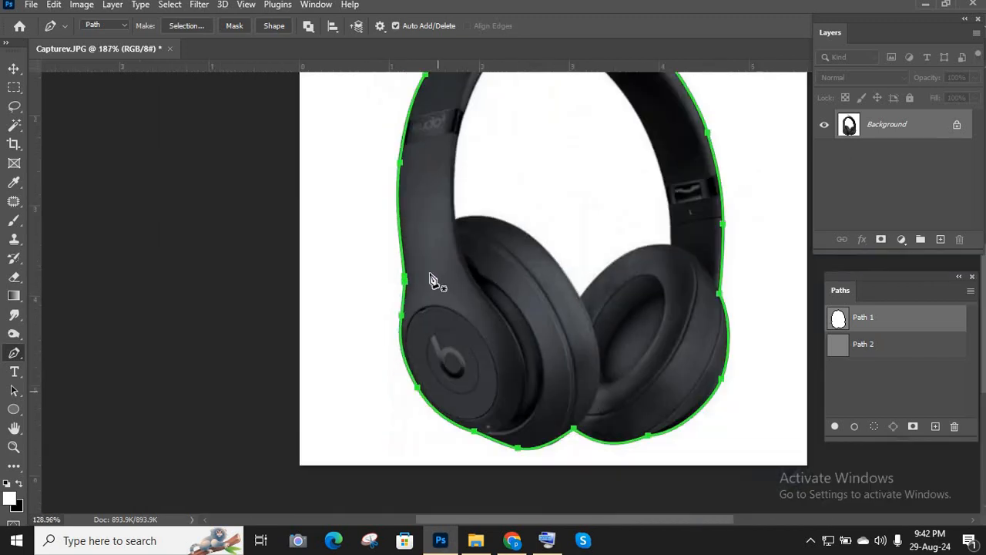
# Start an inner outline where the left band meets its ear cup and trace the band's inner edge past the studio label.
pyautogui.scroll(7, 461, 320)
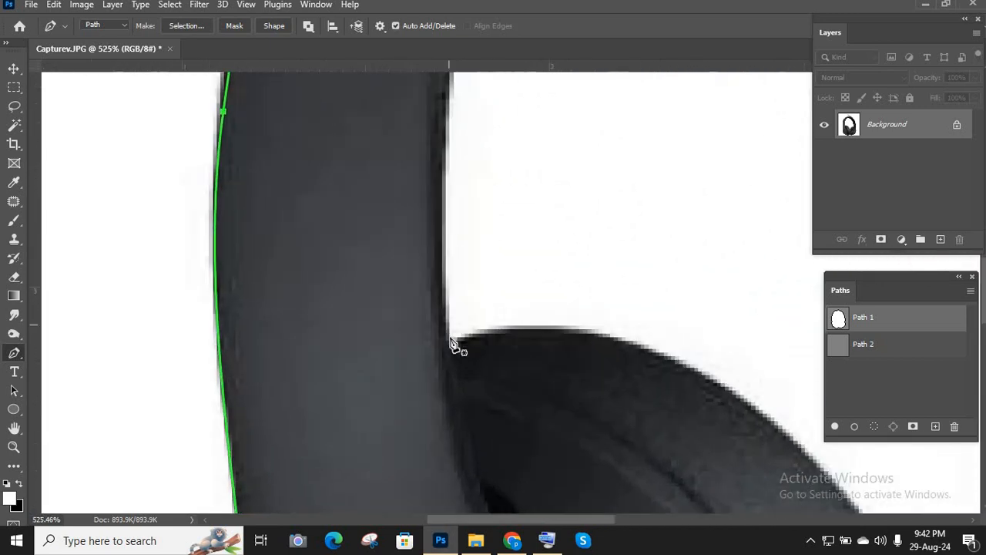
pyautogui.moveTo(449, 340); pyautogui.dragTo(437, 223)
pyautogui.scroll(-3, 436, 224)
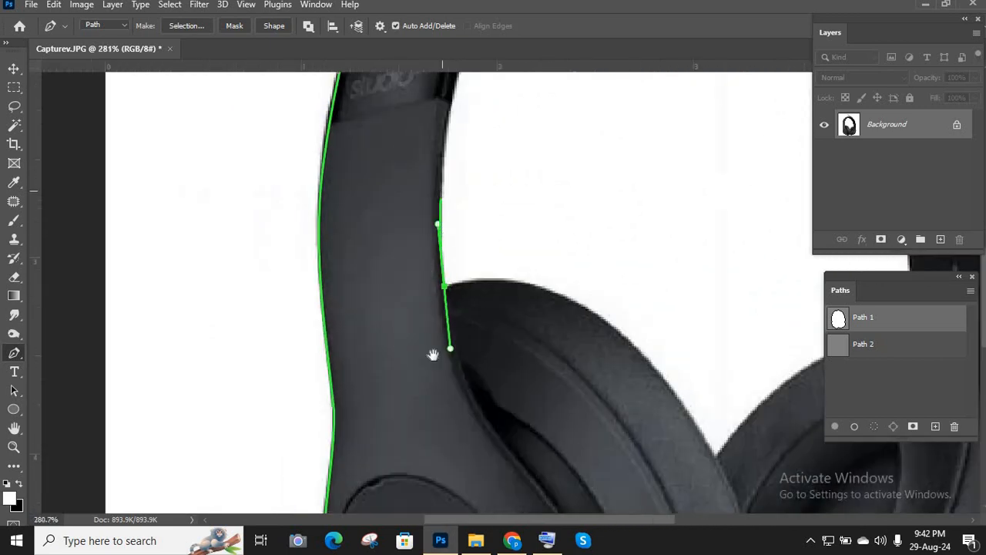
pyautogui.moveTo(433, 354); pyautogui.dragTo(420, 497)
pyautogui.scroll(3, 431, 293)
pyautogui.moveTo(438, 279); pyautogui.dragTo(478, 177)
pyautogui.moveTo(405, 262); pyautogui.dragTo(308, 361)
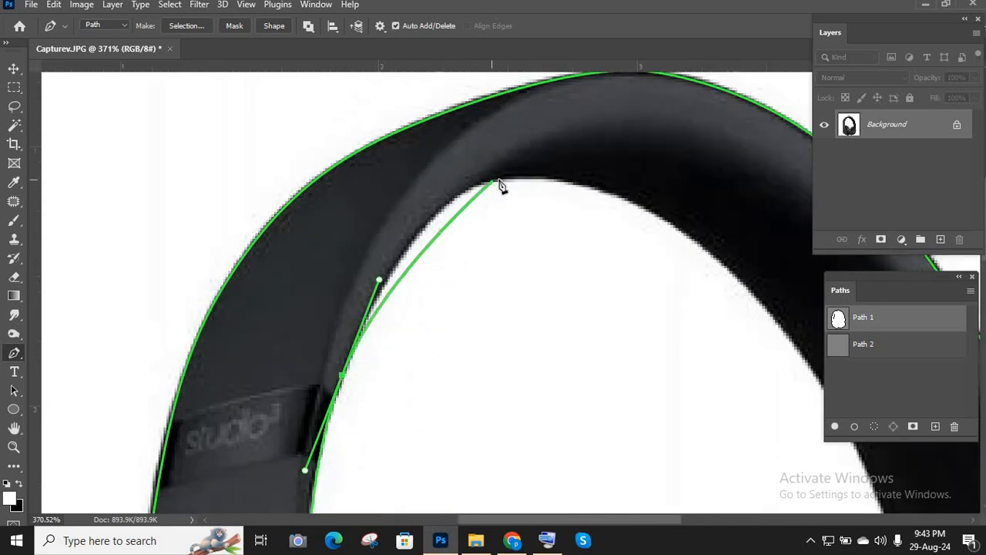
# Trace the headband's inner arch down the right band to a corner point where it meets the right ear cup.
pyautogui.moveTo(494, 179); pyautogui.dragTo(558, 165)
pyautogui.scroll(-2, 585, 202)
pyautogui.moveTo(589, 204); pyautogui.dragTo(641, 263)
pyautogui.moveTo(675, 328); pyautogui.dragTo(629, 191)
pyautogui.moveTo(649, 255); pyautogui.dragTo(668, 332)
pyautogui.scroll(2, 676, 401)
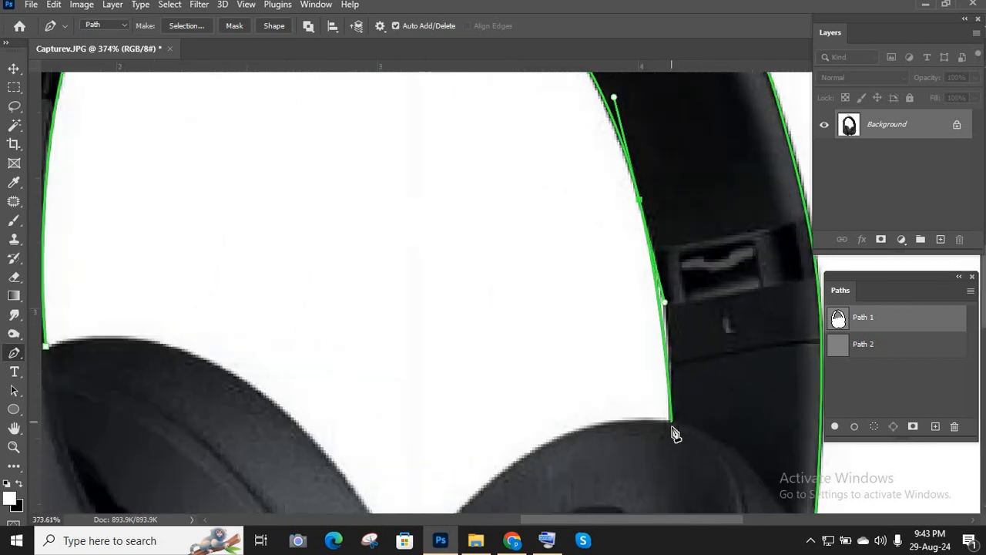
pyautogui.moveTo(672, 423); pyautogui.dragTo(669, 475)
pyautogui.keyDown('alt'); pyautogui.click(672, 421); pyautogui.keyUp('alt')
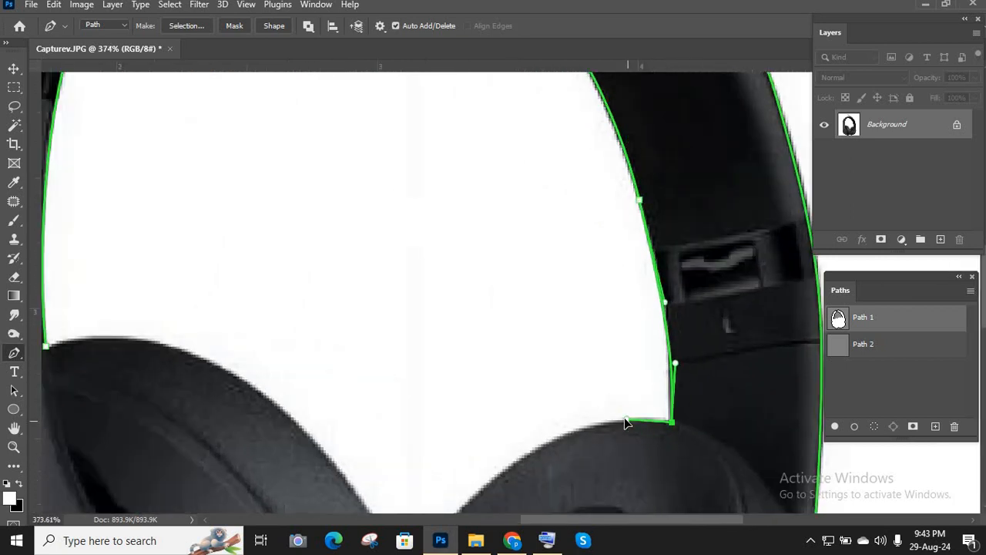
# Trace the right ear cup's upper edge down to a corner point at the notch between the two cups.
pyautogui.scroll(-3, 626, 420)
pyautogui.moveTo(516, 491); pyautogui.dragTo(616, 317)
pyautogui.scroll(2, 614, 317)
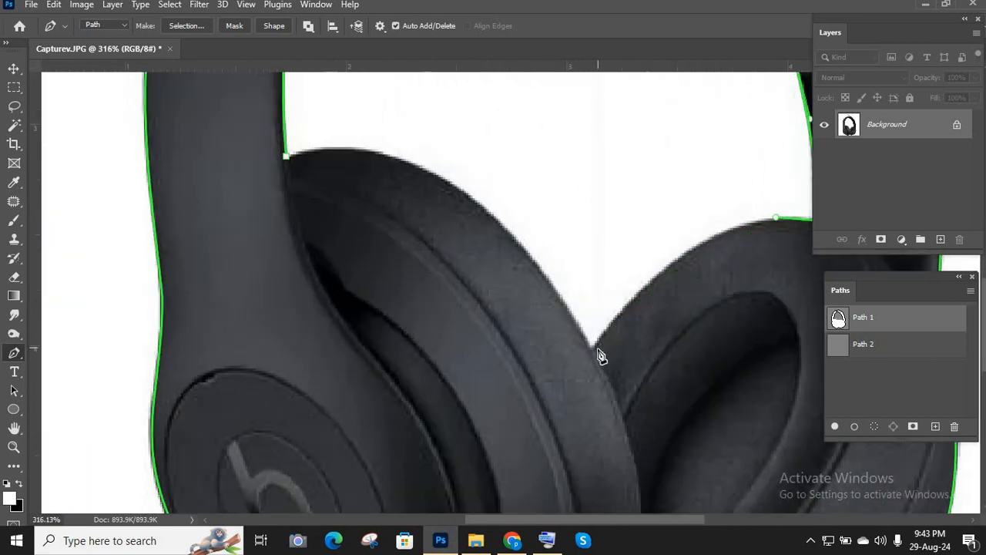
pyautogui.click(596, 348)
pyautogui.moveTo(588, 359); pyautogui.dragTo(519, 475)
# Curve the inner outline along the left ear cup's upper edge and close it at its starting anchor.
pyautogui.moveTo(527, 358); pyautogui.dragTo(550, 281)
pyautogui.moveTo(535, 268); pyautogui.dragTo(626, 349)
pyautogui.scroll(3, 626, 348)
pyautogui.moveTo(517, 247); pyautogui.dragTo(430, 189)
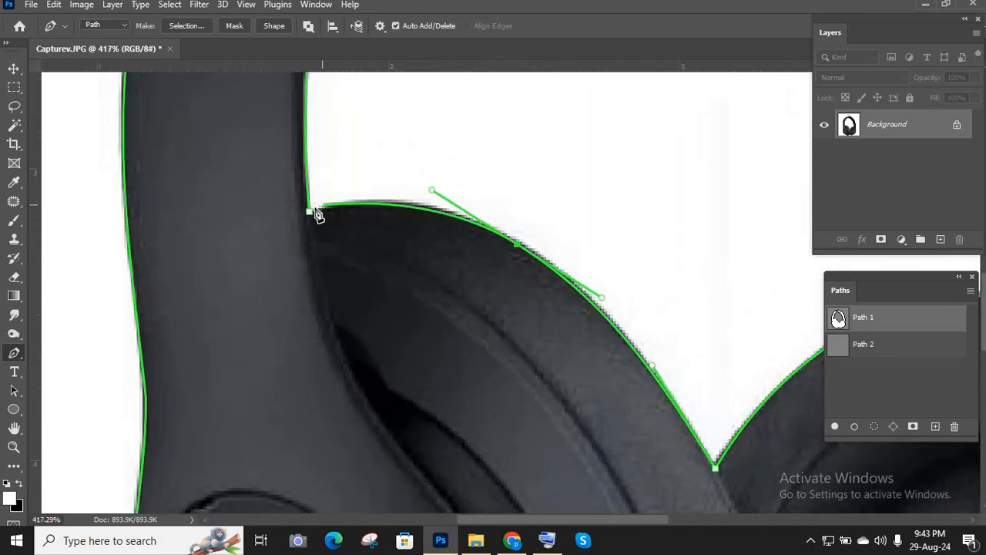
pyautogui.moveTo(309, 210); pyautogui.dragTo(359, 222)
pyautogui.scroll(-10, 401, 231)
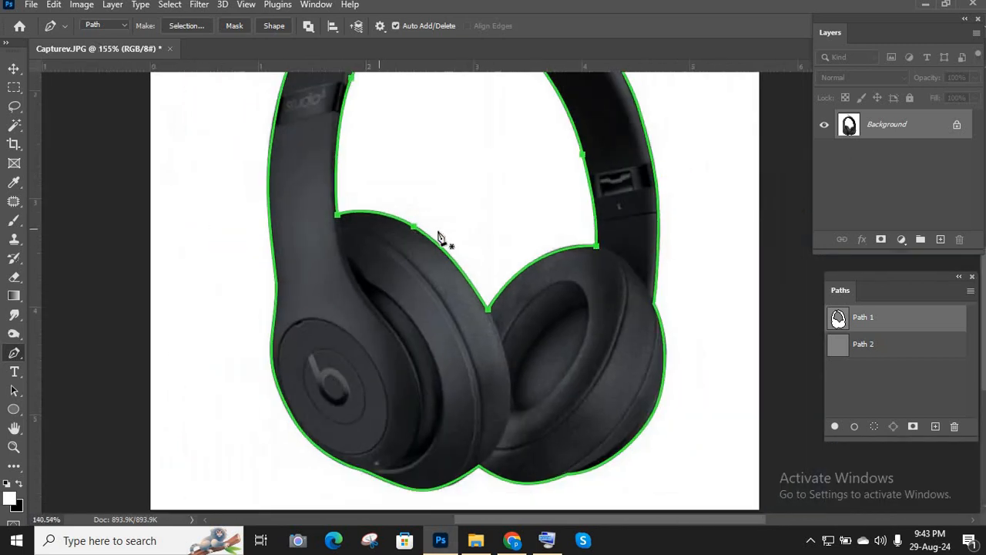
# Load Path 1 as a selection, inspect it around the headband, and deselect it.
pyautogui.click(856, 373)
pyautogui.click(838, 319)
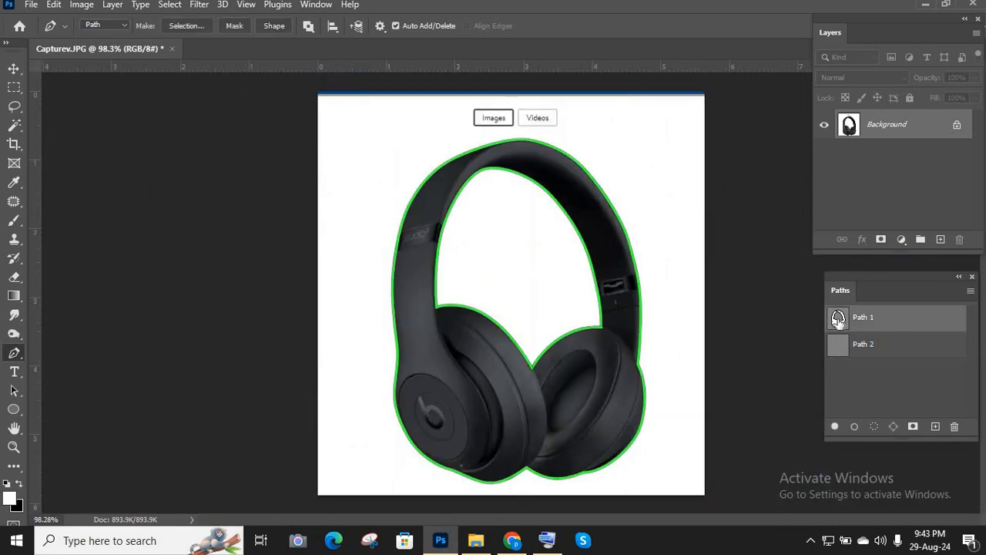
pyautogui.keyDown('ctrl'); pyautogui.click(838, 319); pyautogui.keyUp('ctrl')
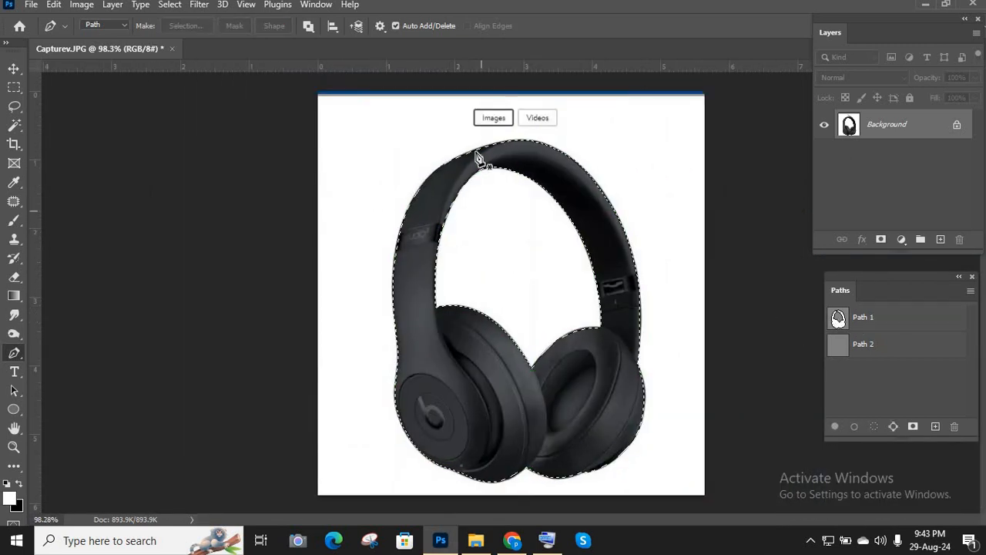
pyautogui.scroll(5, 484, 153)
pyautogui.hotkey('ctrl', 'd')
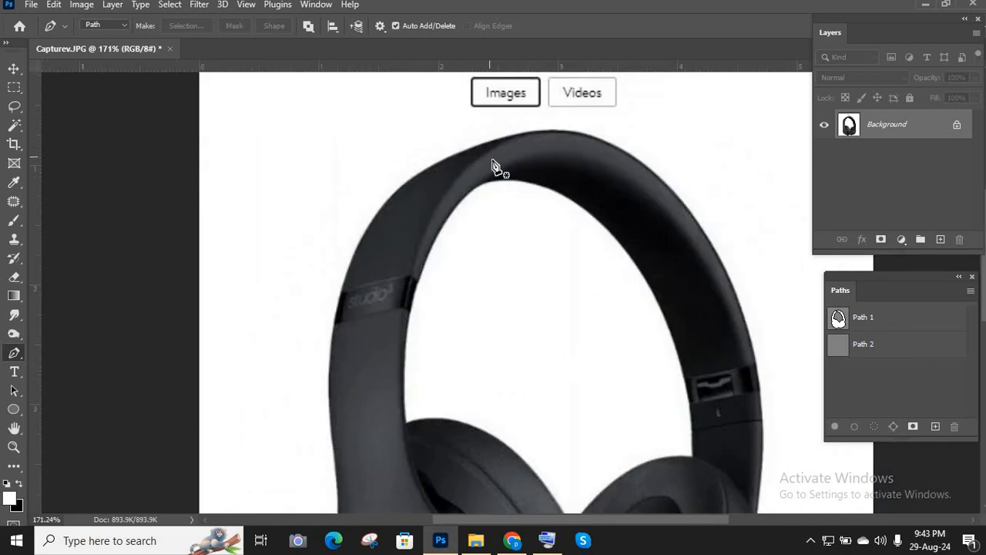
# Save the image with its paths as a JPEG over Capturev.JPG in Downloads, at maximum quality 12 with the Baseline ("Standard") format.
pyautogui.hotkey('ctrl', 'shift', 's')
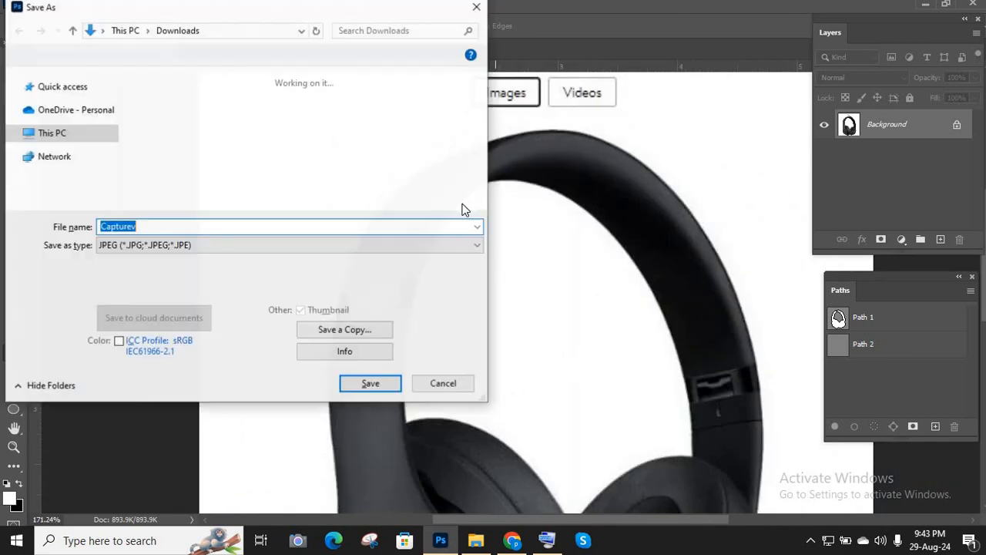
pyautogui.click(377, 382)
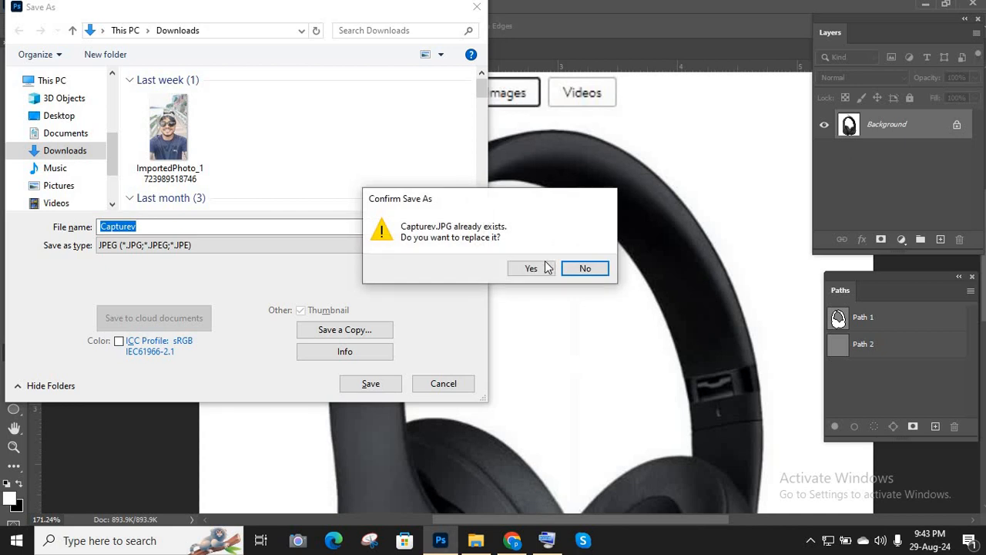
pyautogui.click(544, 267)
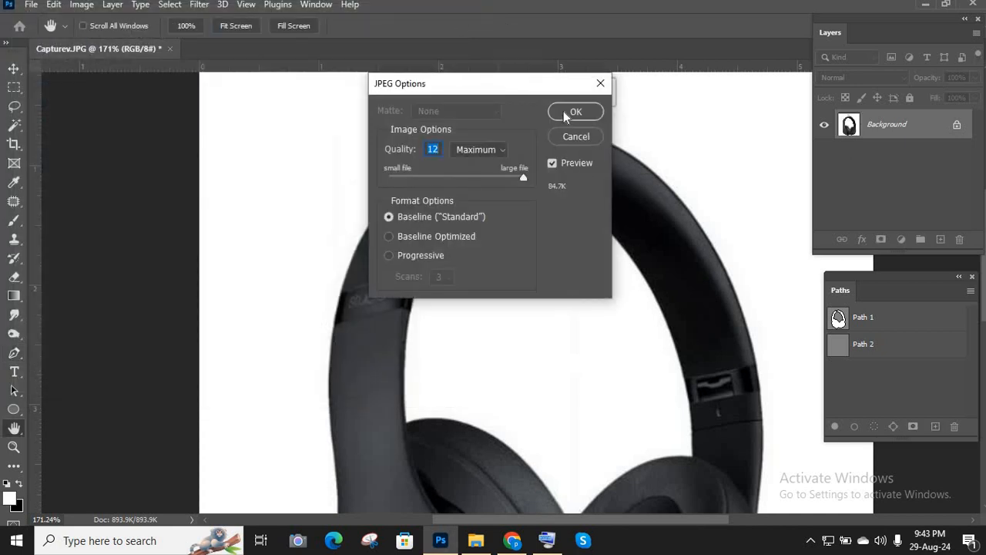
pyautogui.click(564, 114)
# Duplicate the Background layer with the whole image fitted in view.
pyautogui.hotkey('ctrl', '0')
pyautogui.hotkey('ctrl', '-')
pyautogui.hotkey('ctrl', '-')
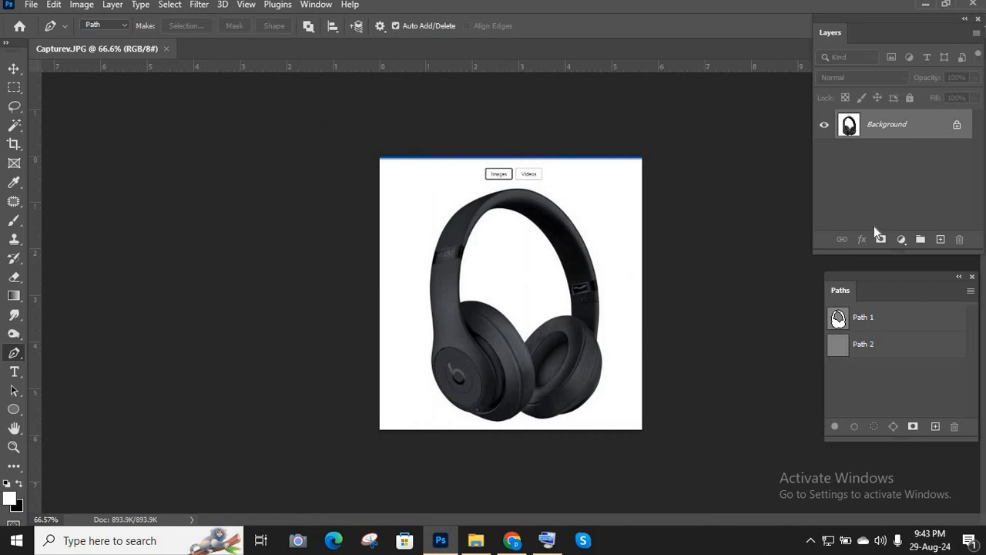
pyautogui.hotkey('ctrl', 'j')
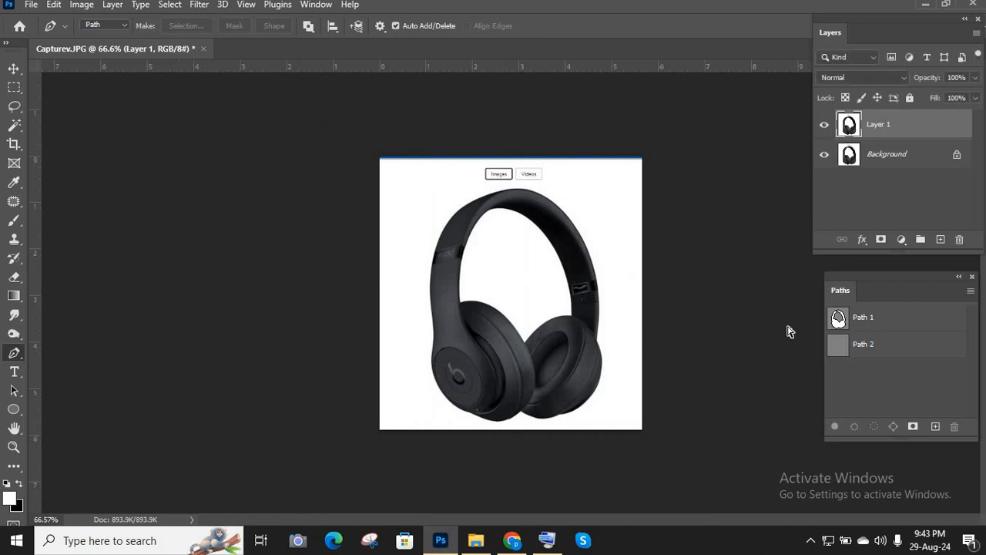
# Load Path 1 as a selection and feather it by 0.5 pixels.
pyautogui.keyDown('ctrl'); pyautogui.click(838, 319); pyautogui.keyUp('ctrl')
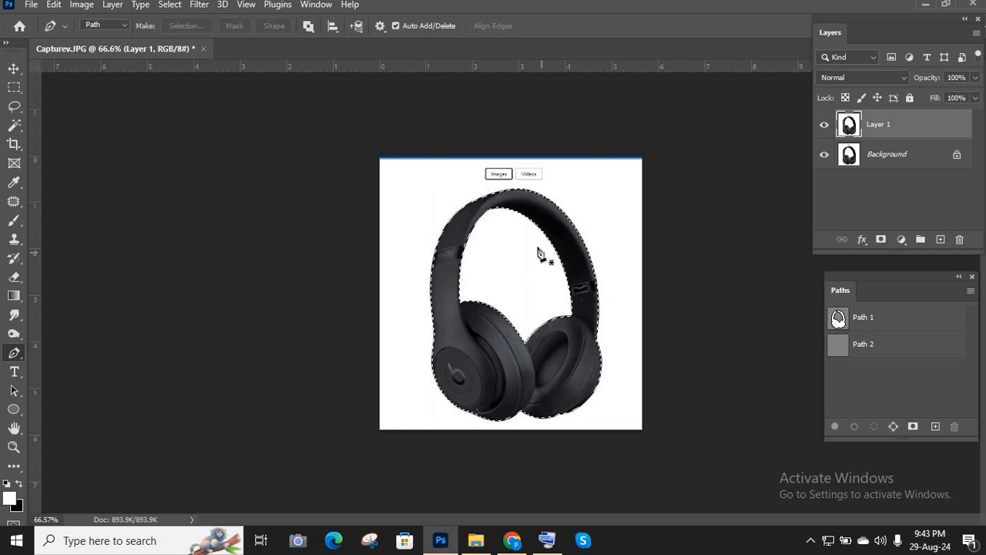
pyautogui.scroll(3, 537, 249)
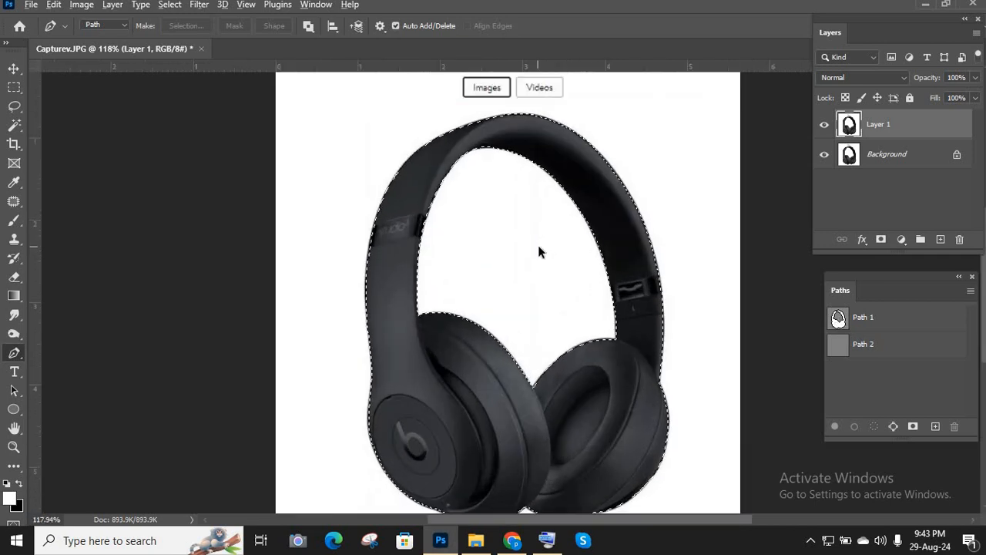
pyautogui.hotkey('shift', 'F6')
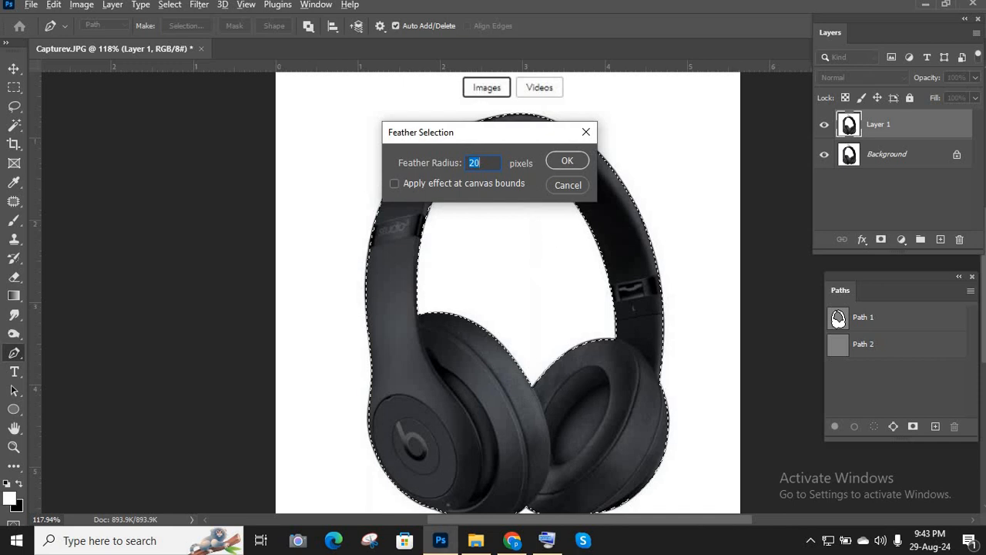
pyautogui.write('0.5')
pyautogui.press('Return')
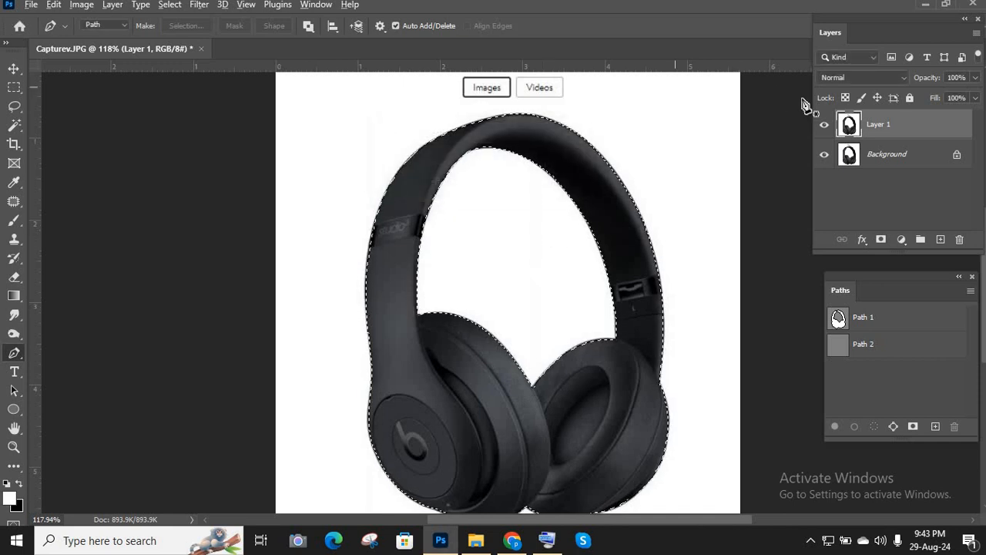
# Mask the duplicated layer with the headphone selection and hide the Background layer.
pyautogui.click(880, 240)
pyautogui.click(824, 154)
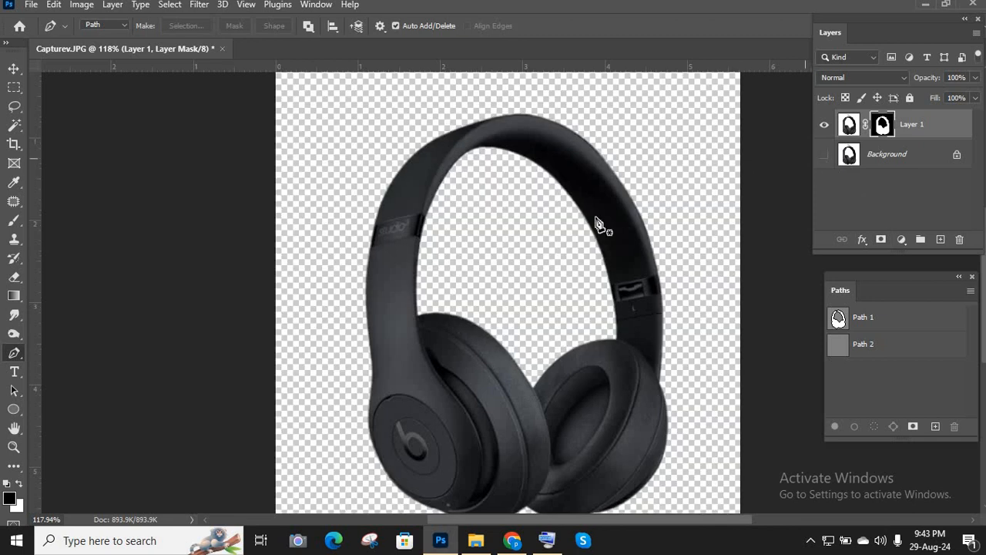
# Start saving the masked headphones as a Photoshop document named Capturev in Downloads.
pyautogui.scroll(-3, 613, 231)
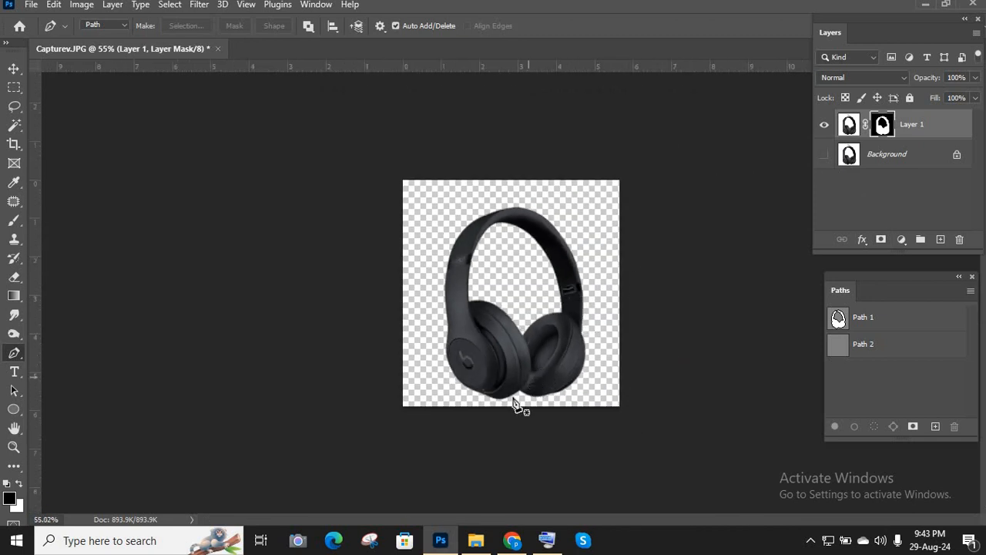
pyautogui.scroll(3, 504, 408)
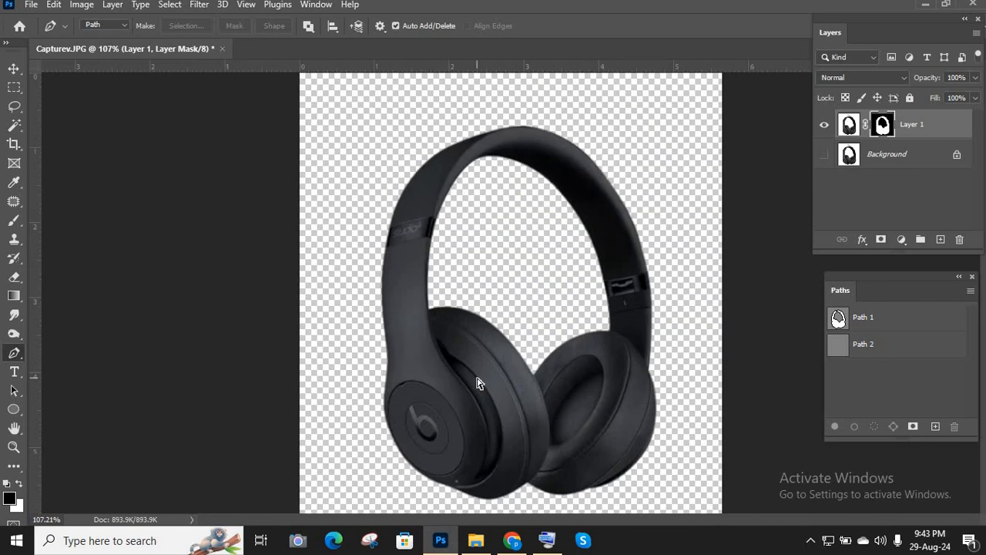
pyautogui.hotkey('ctrl', 's')
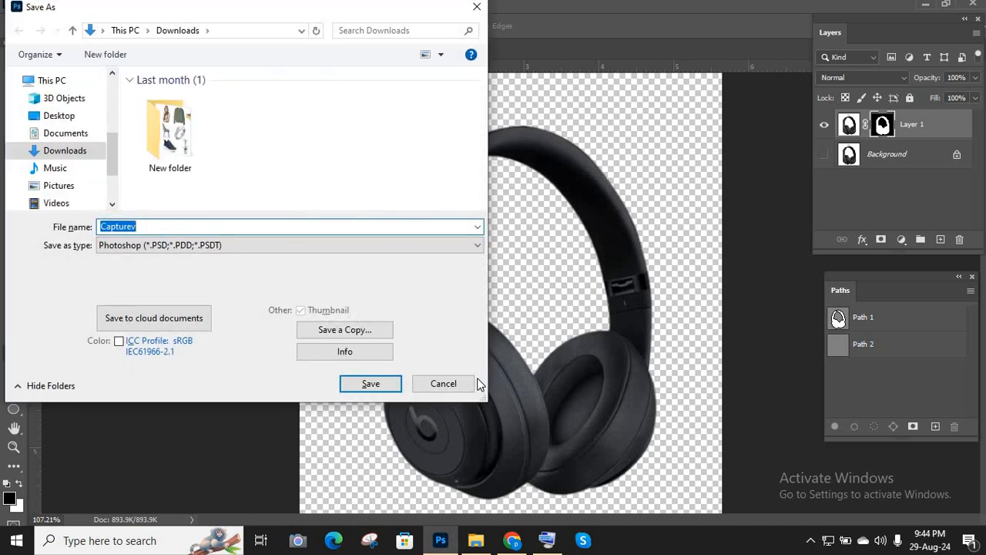